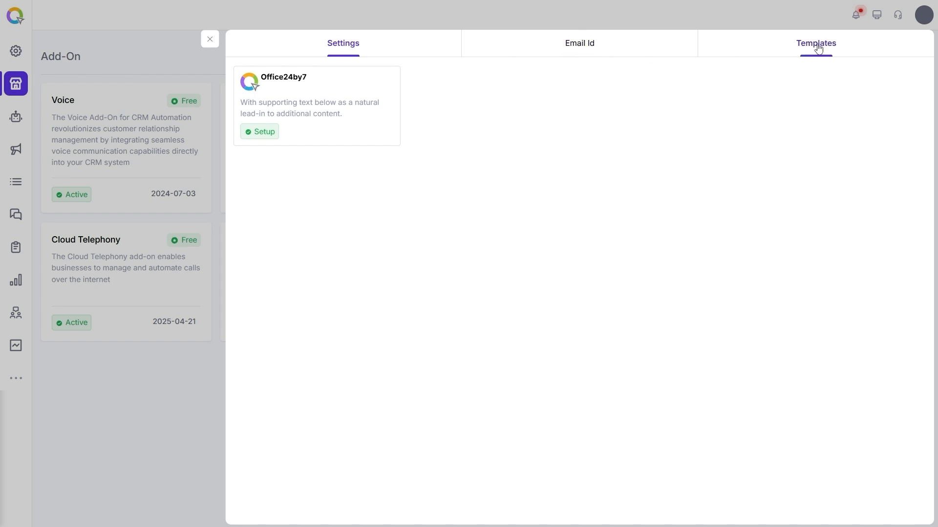
Open the email add-on's setup and view its Email Id list of sender addresses.
click(267, 134)
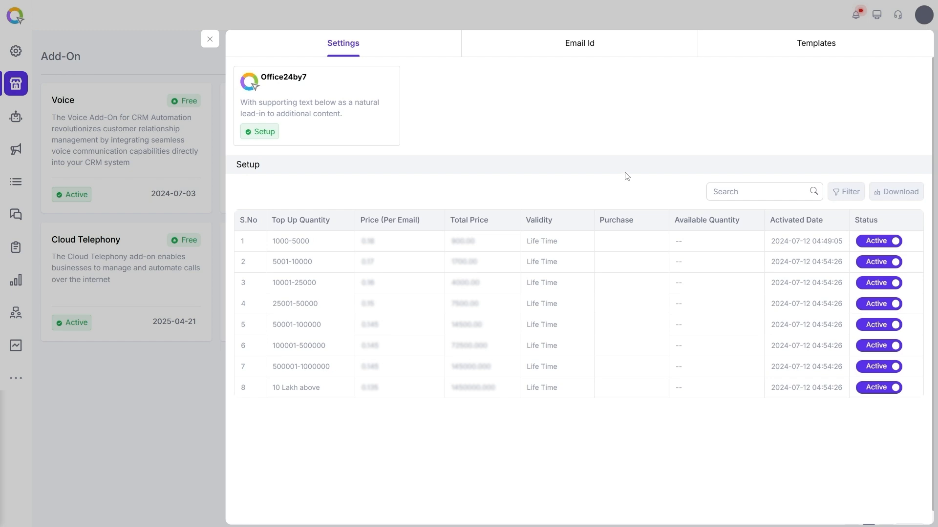
click(579, 45)
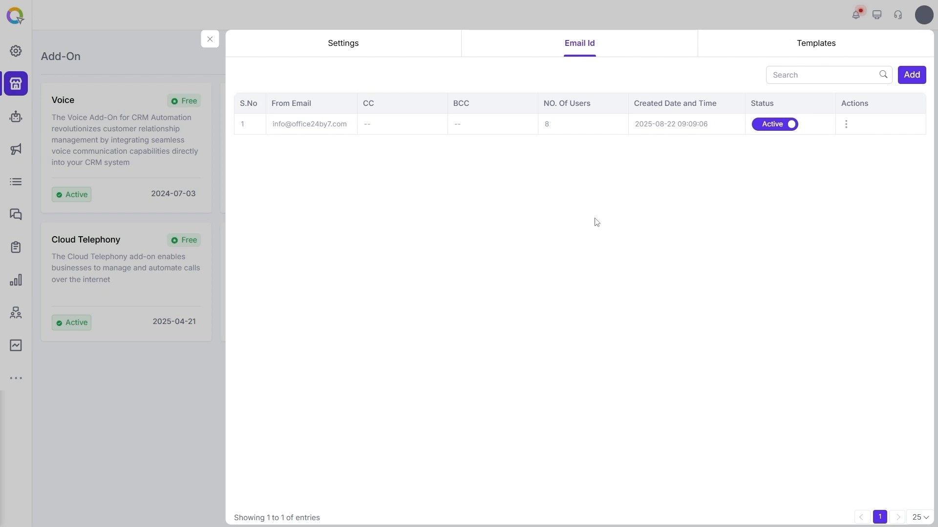
Add the support address as a new sender, using it as both From Email Id and Reply To.
click(914, 79)
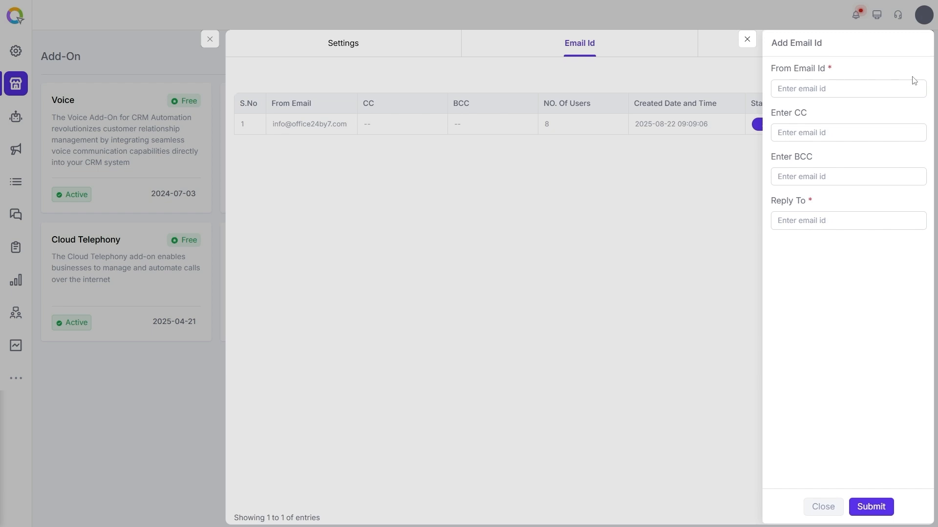
click(813, 89)
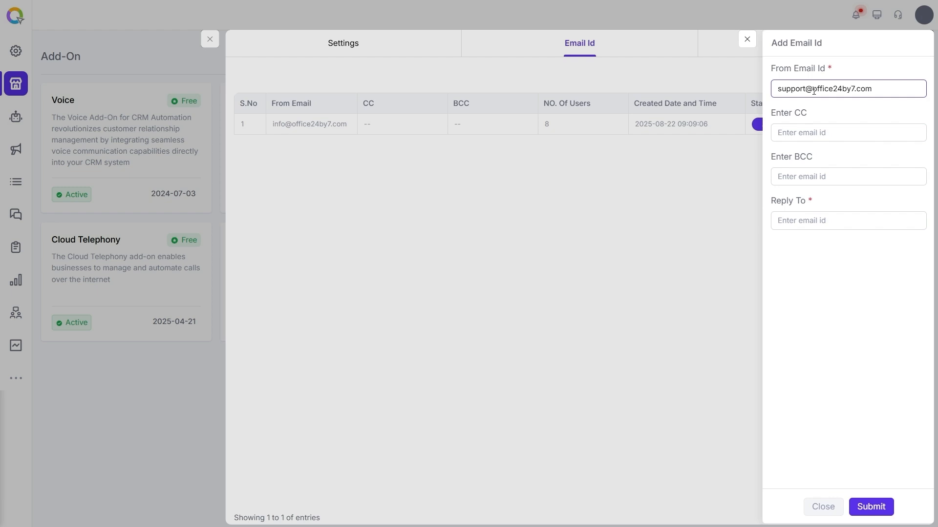
click(798, 134)
click(800, 178)
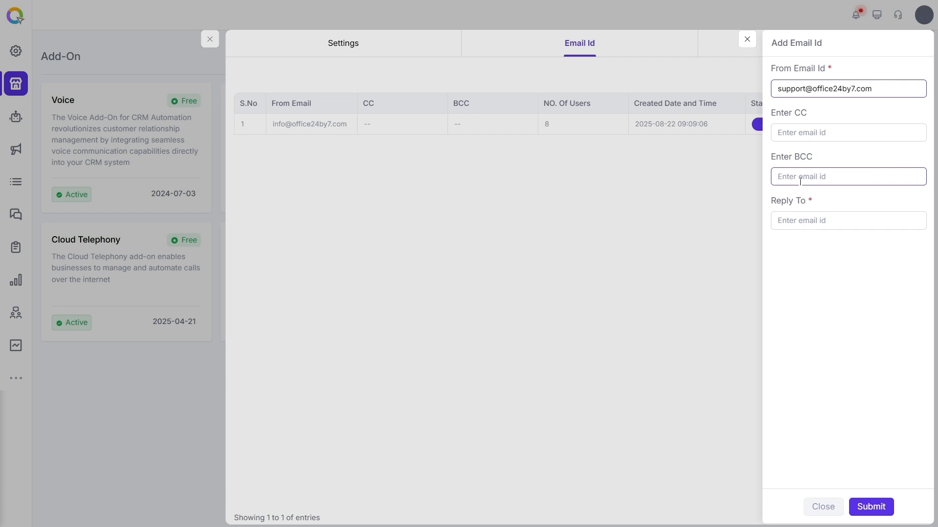
click(799, 224)
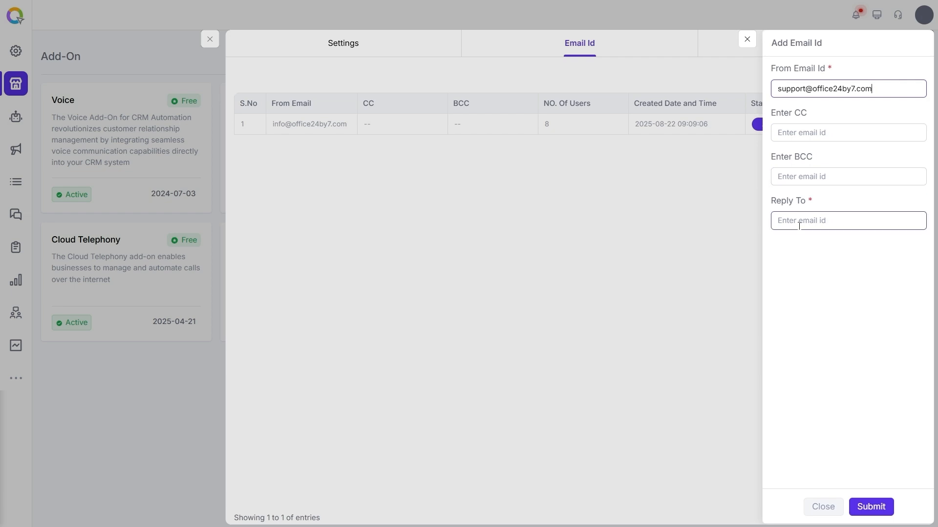
click(792, 217)
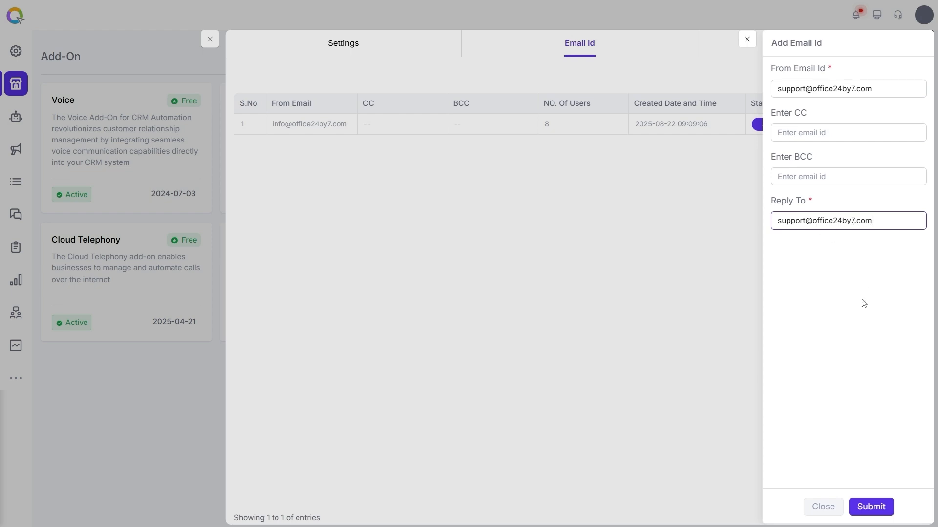
click(865, 508)
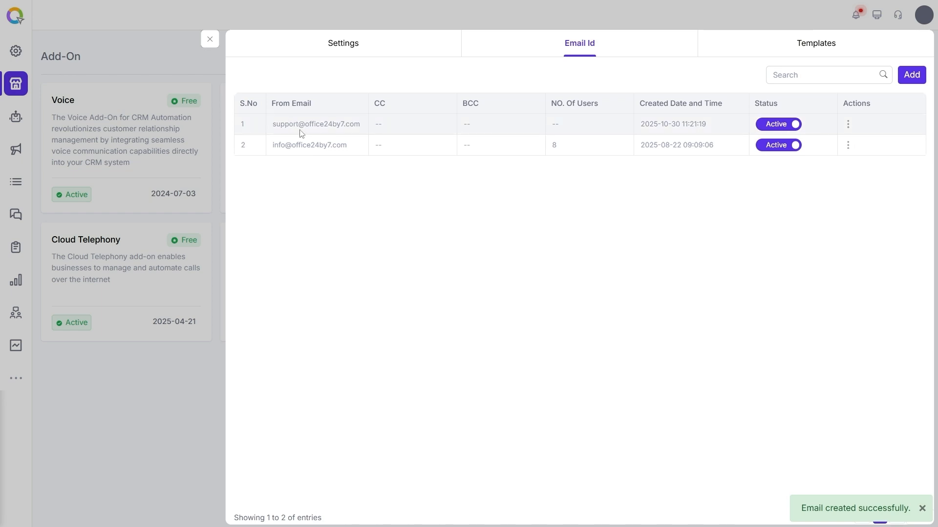
Grant the last two users in the list User Privileges for the support sender address.
click(846, 127)
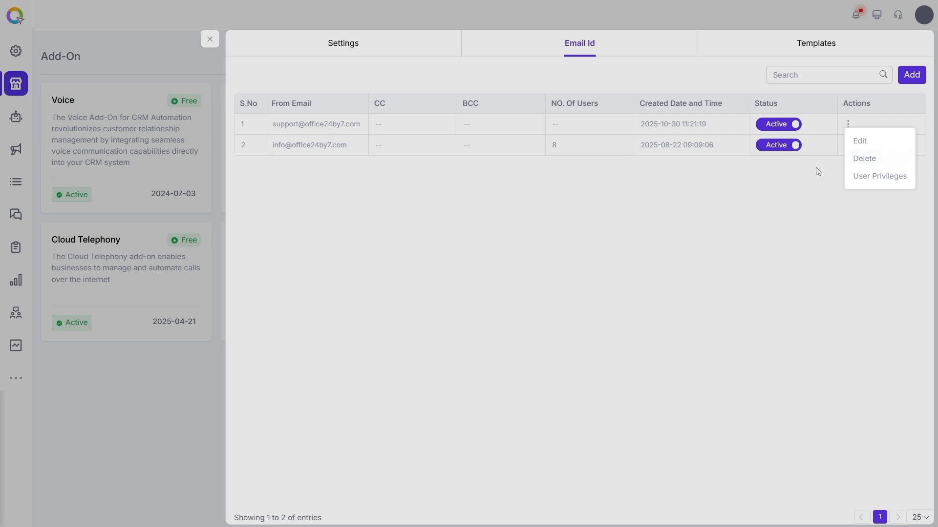
click(878, 182)
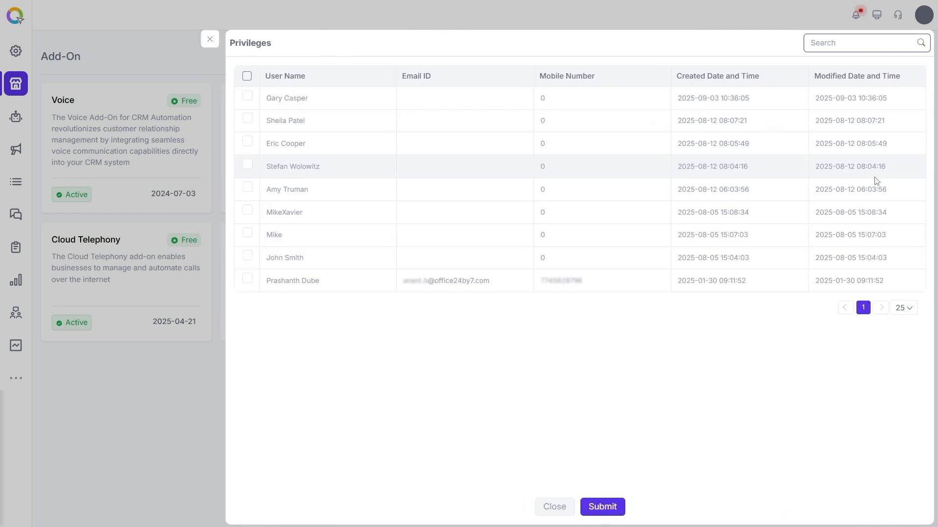
click(249, 282)
click(247, 255)
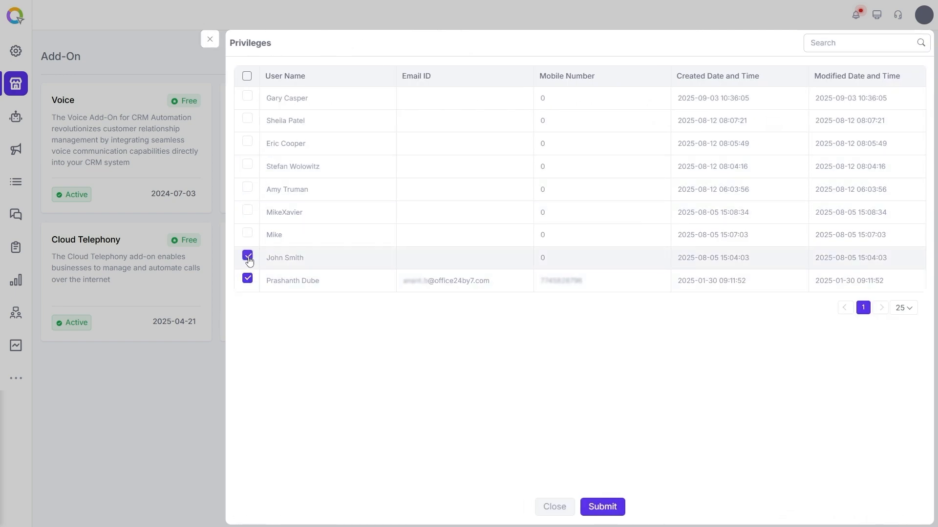
click(603, 508)
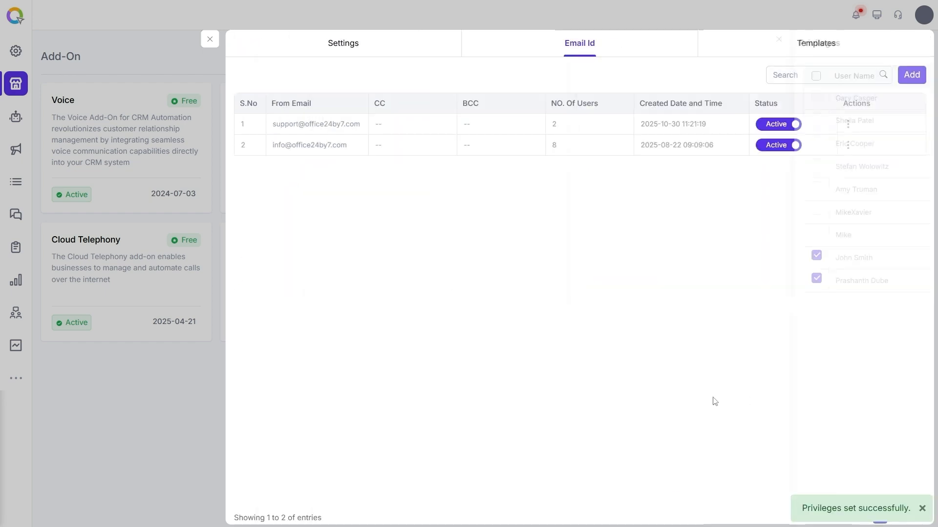
Start a new email template: subject 'Welcome Onboard', description 'Welcome email on lead creation', name 'Welcome Template'.
click(816, 44)
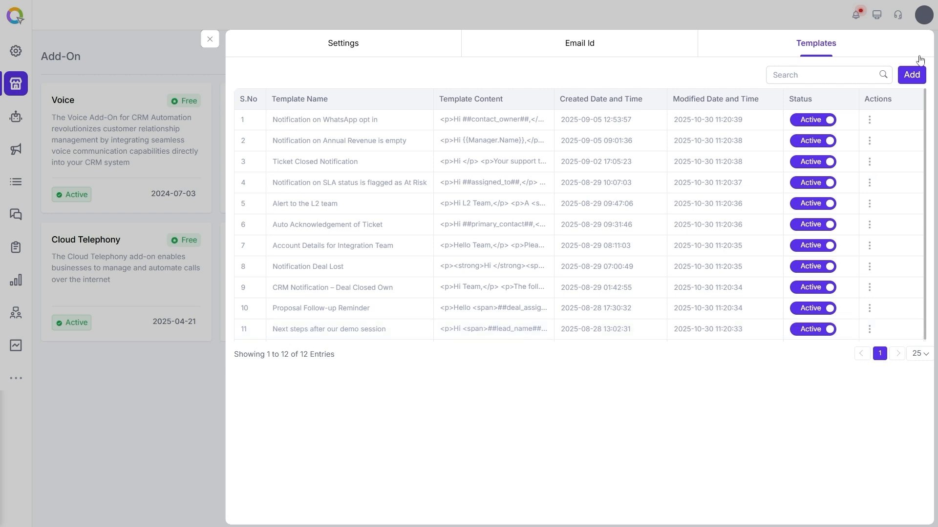
click(910, 75)
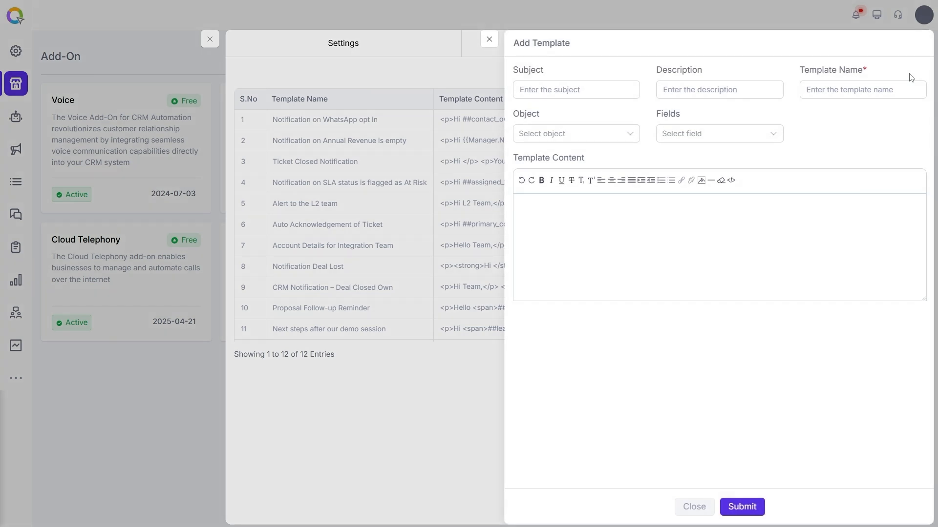
click(586, 90)
text(Welco)
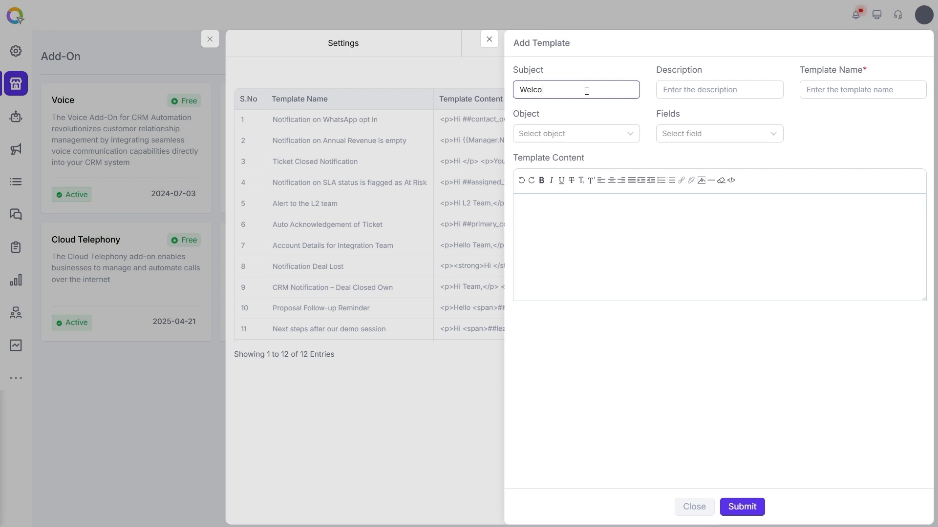
text(me Onboard)
click(727, 94)
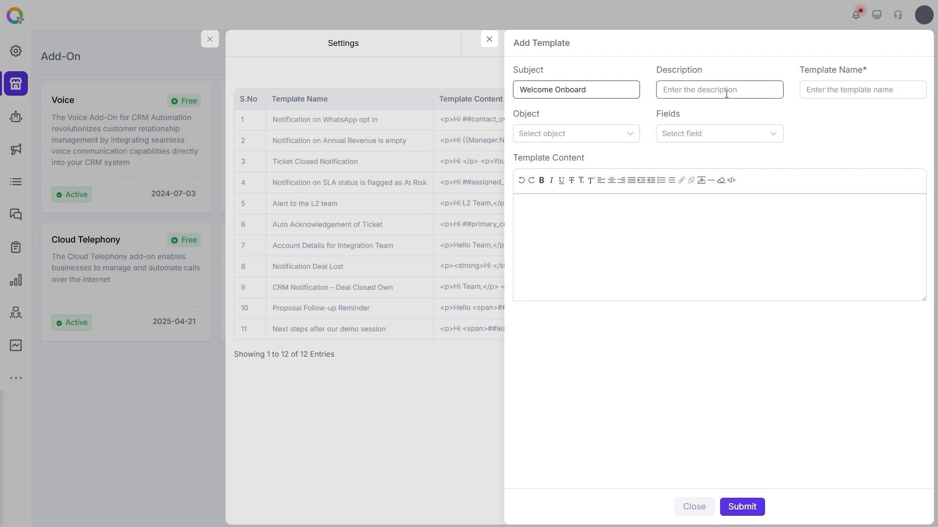
text(Welcome email o)
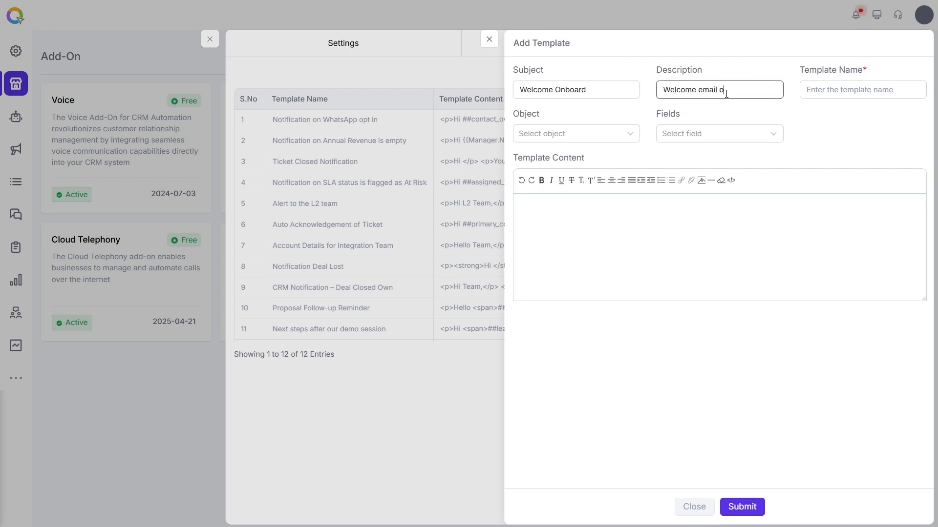
text(n lead creation)
click(846, 90)
text(Welcome )
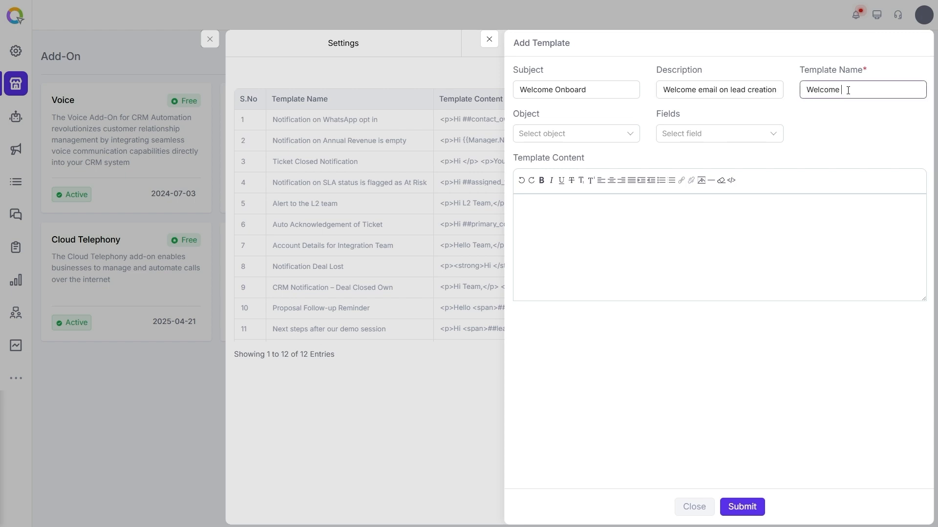
text(Template)
Set the template object to Leads, insert First Name, Need Summary and Lead Status fields, and save.
click(632, 140)
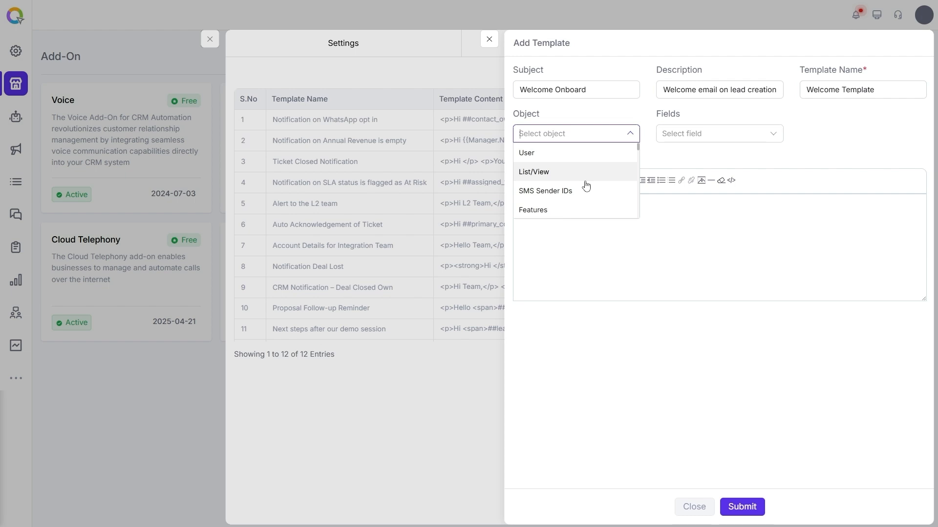
text(lea)
click(532, 191)
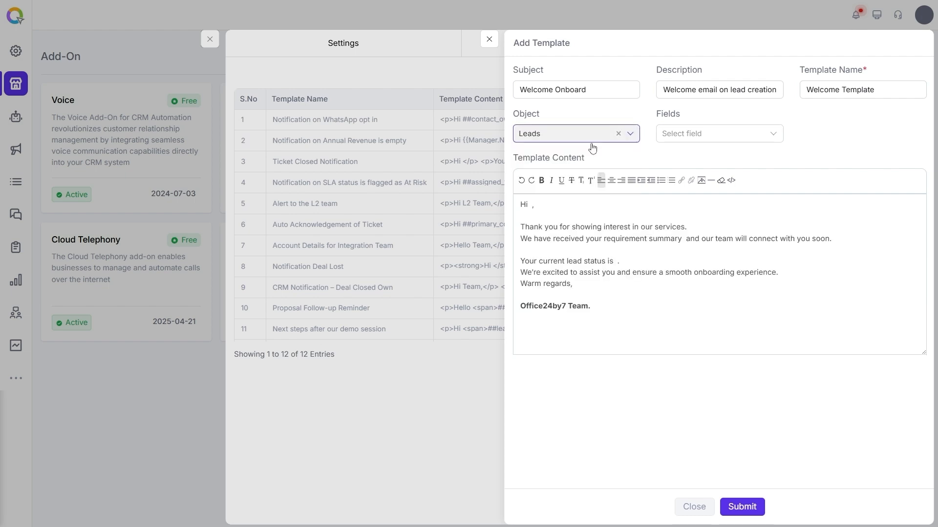
click(697, 139)
text(first)
click(686, 153)
click(722, 136)
text(need)
click(686, 152)
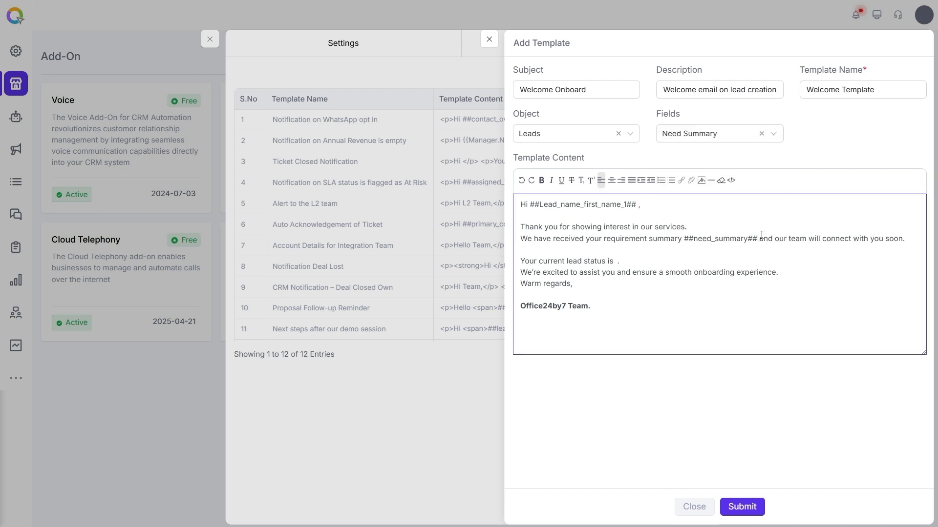
click(708, 133)
text(lead)
click(683, 172)
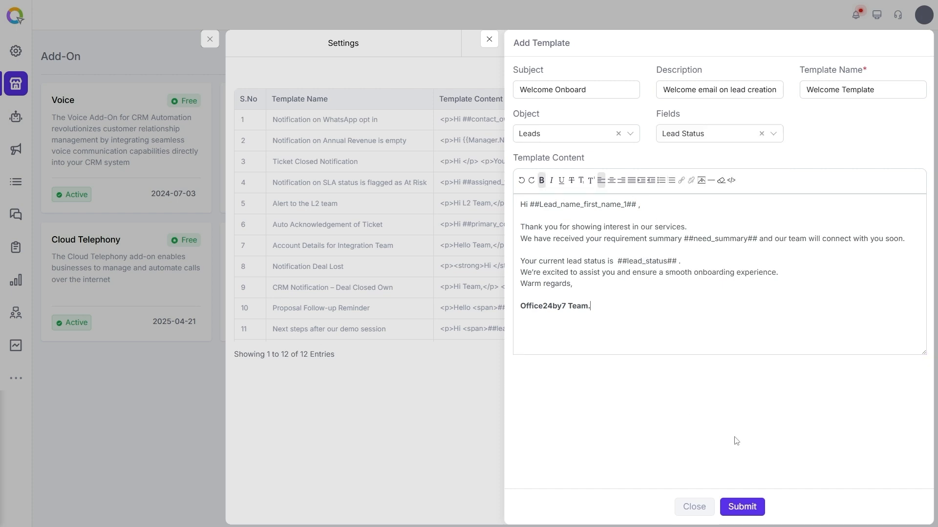
click(740, 506)
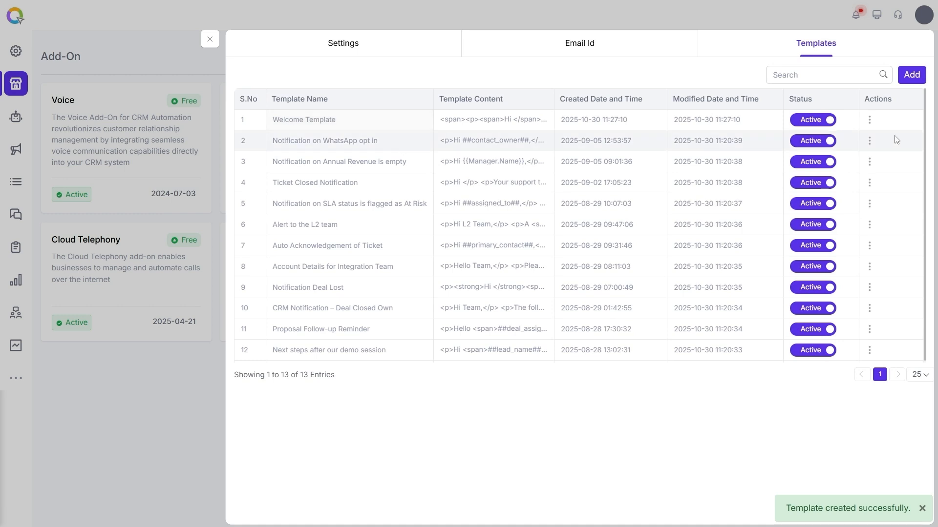
Go to Leads > All and select the first lead.
click(869, 120)
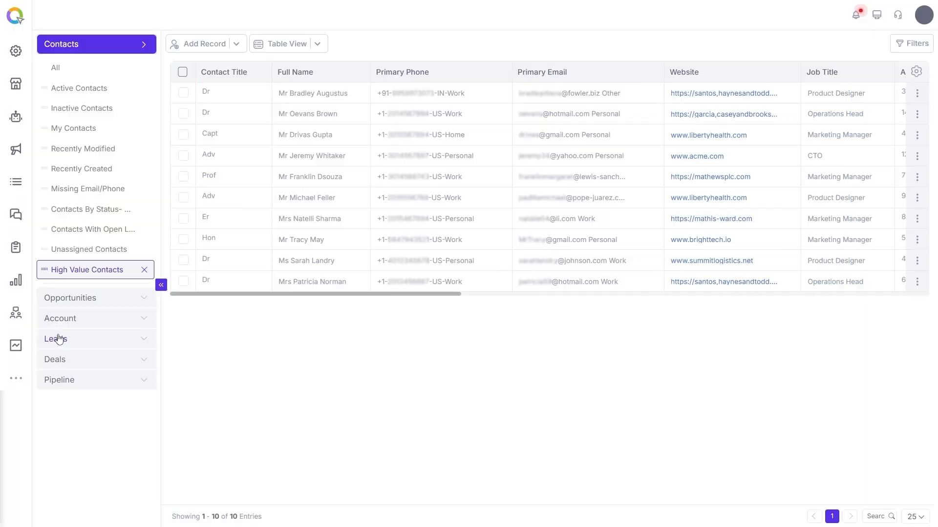
click(59, 337)
click(56, 129)
click(184, 93)
Compose an email activity to the first lead's address from the support sender using the Welcome Template.
click(415, 46)
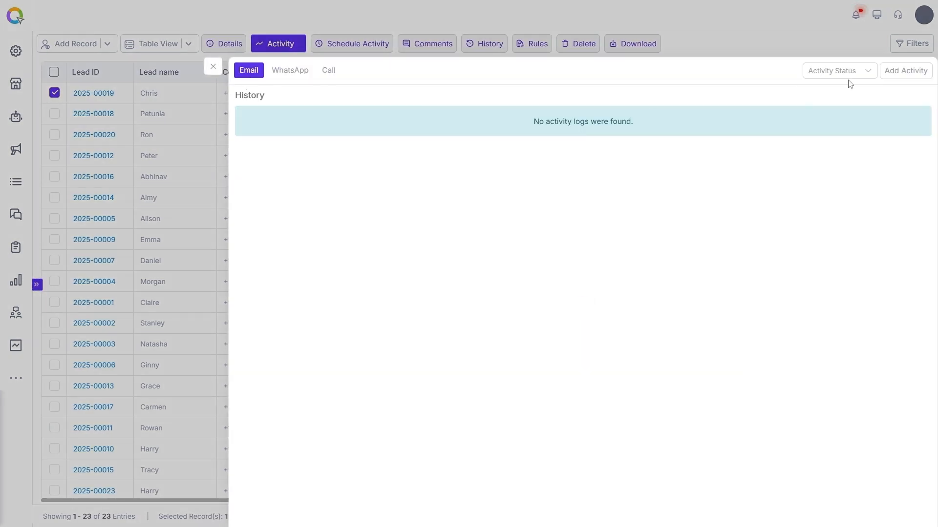
click(907, 70)
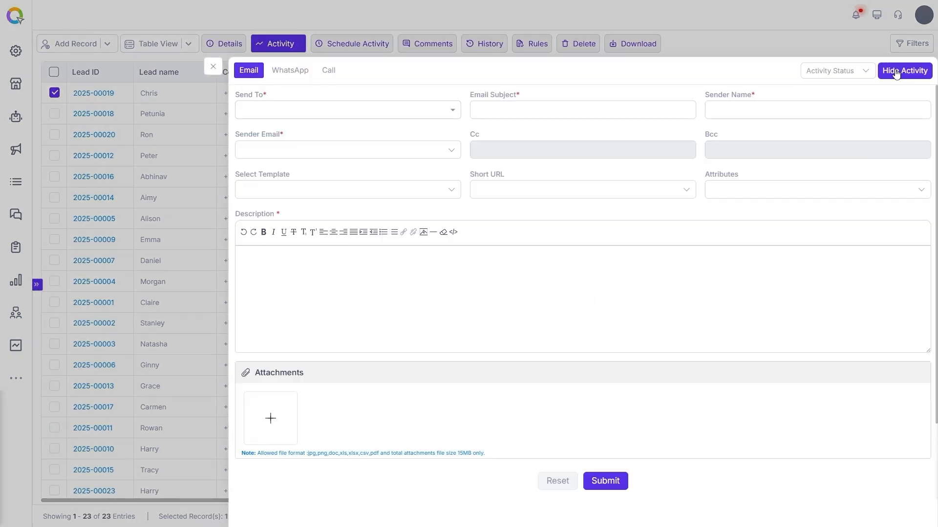
click(454, 113)
click(276, 147)
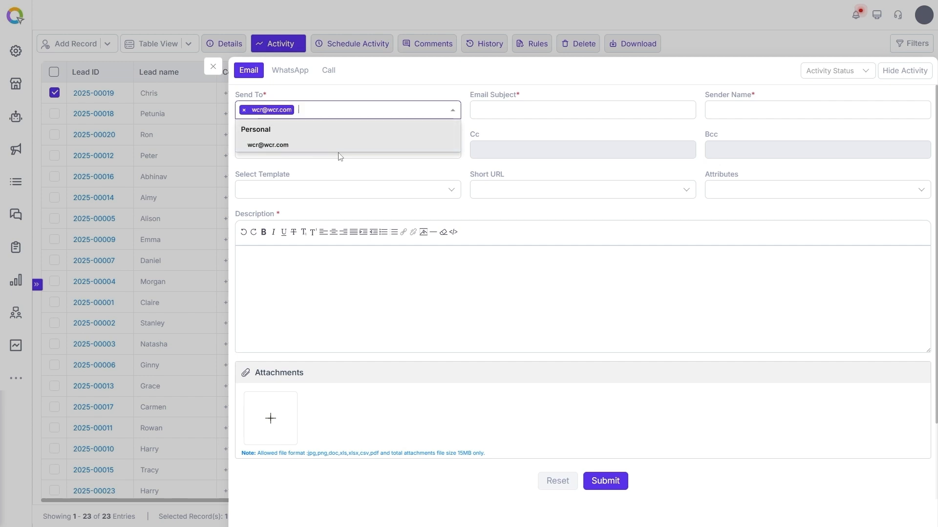
click(425, 173)
click(445, 152)
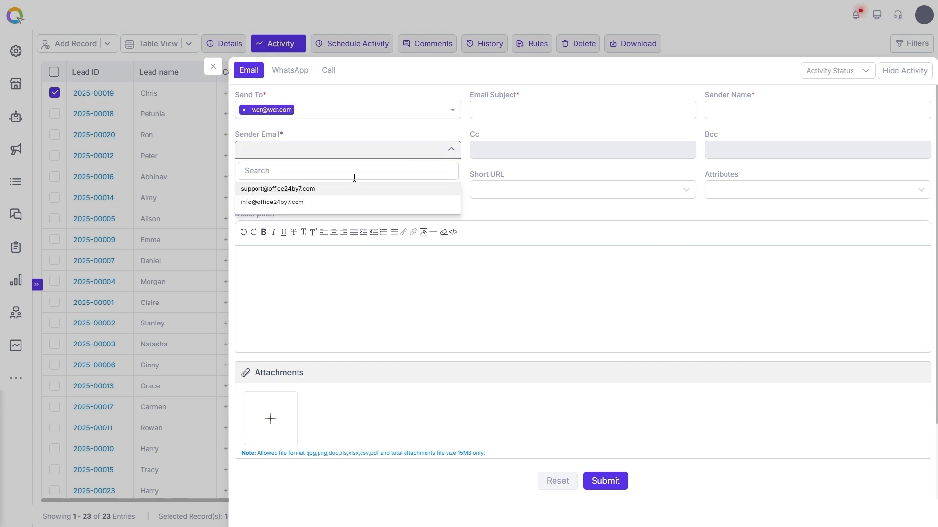
click(293, 190)
click(449, 190)
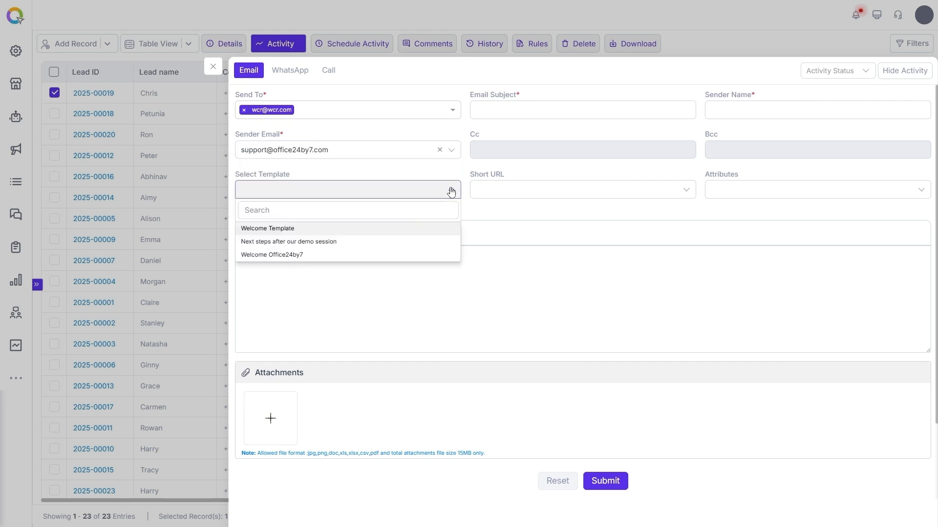
click(272, 230)
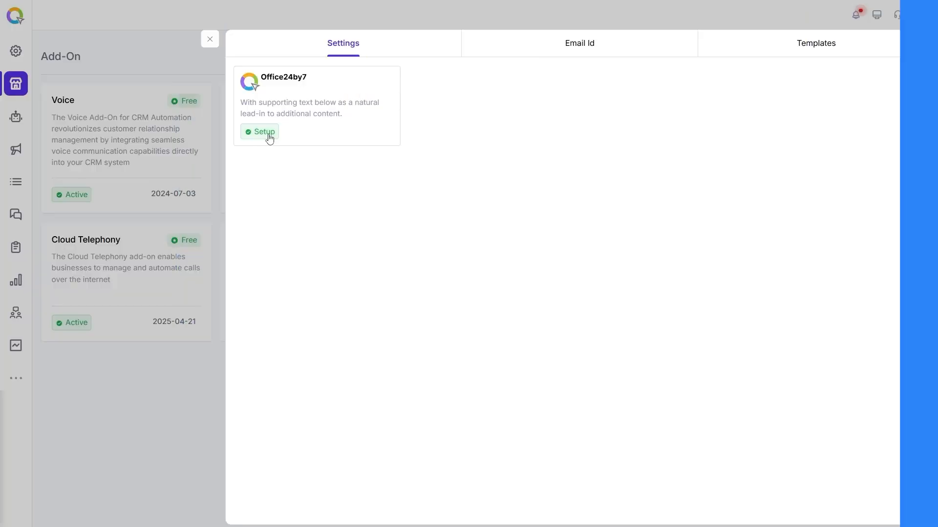
Add another template with subject 'Welcome Onboard', description 'Welcome email on lead creation', name 'Welcome Template'.
click(265, 135)
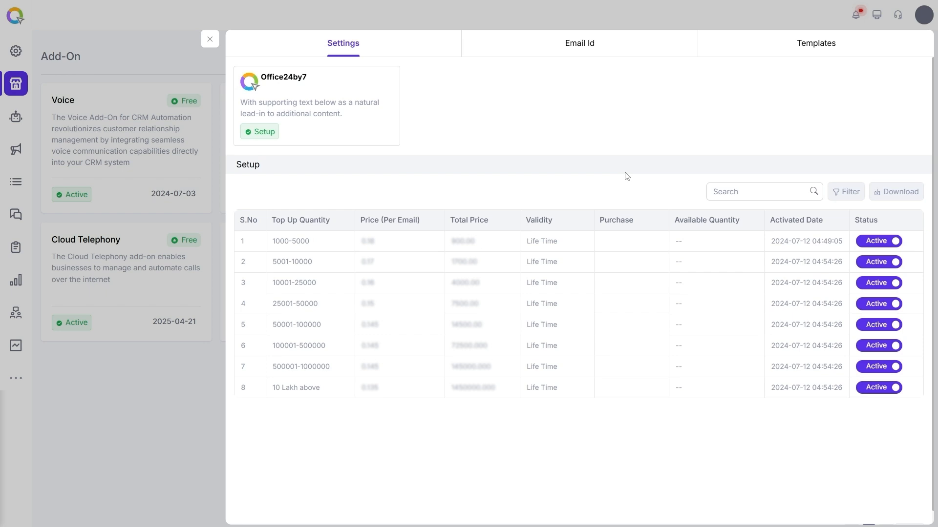
click(586, 43)
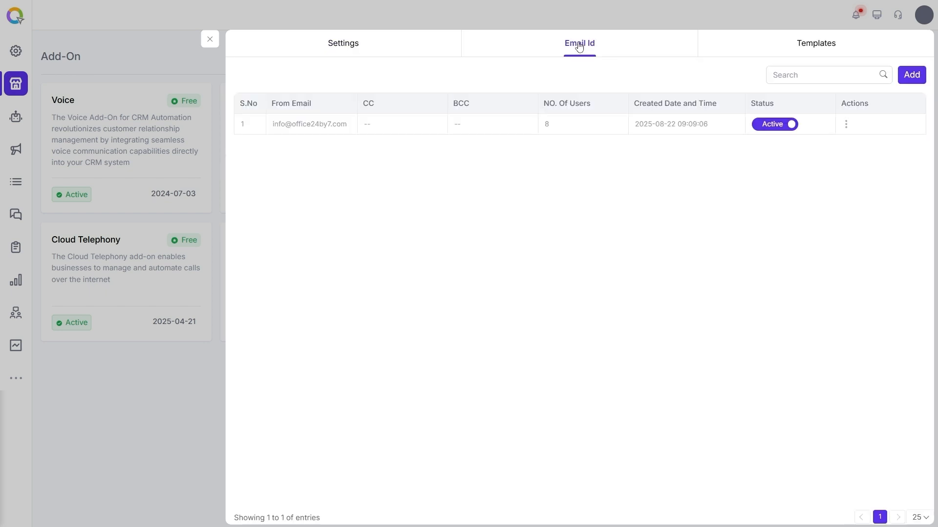
click(805, 43)
click(911, 75)
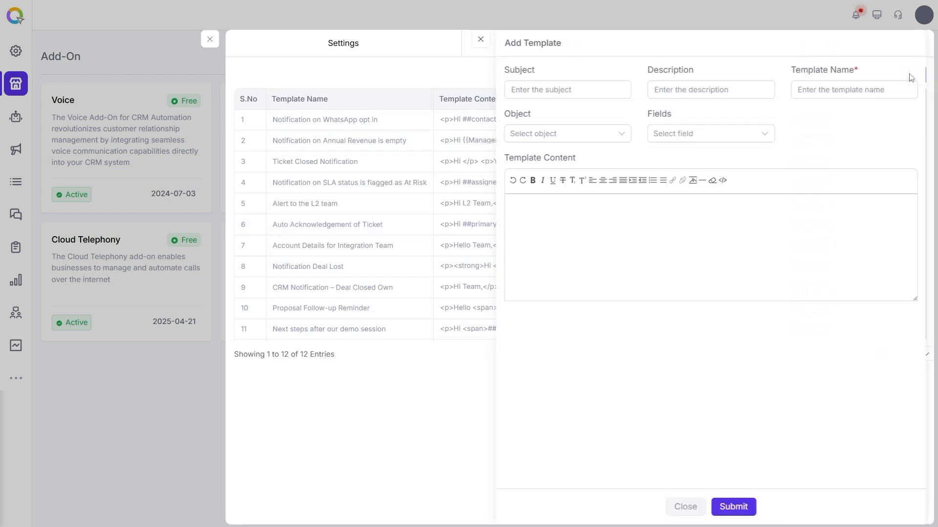
click(586, 90)
text(Welcome Onboard)
click(725, 90)
text(Welcome email on lead creation)
click(848, 90)
text(Welcome Template)
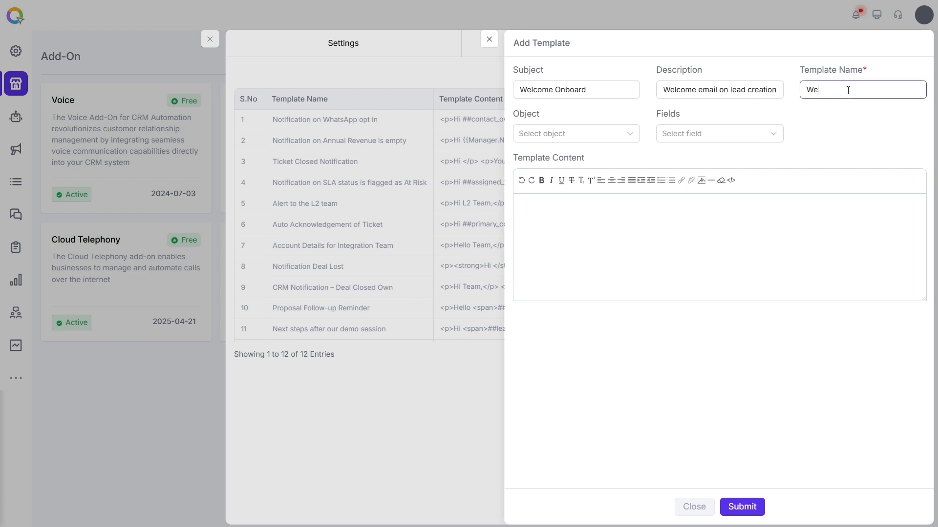
Set the new template's object to Leads and bring up the lead Fields list.
click(625, 137)
text(le)
click(581, 152)
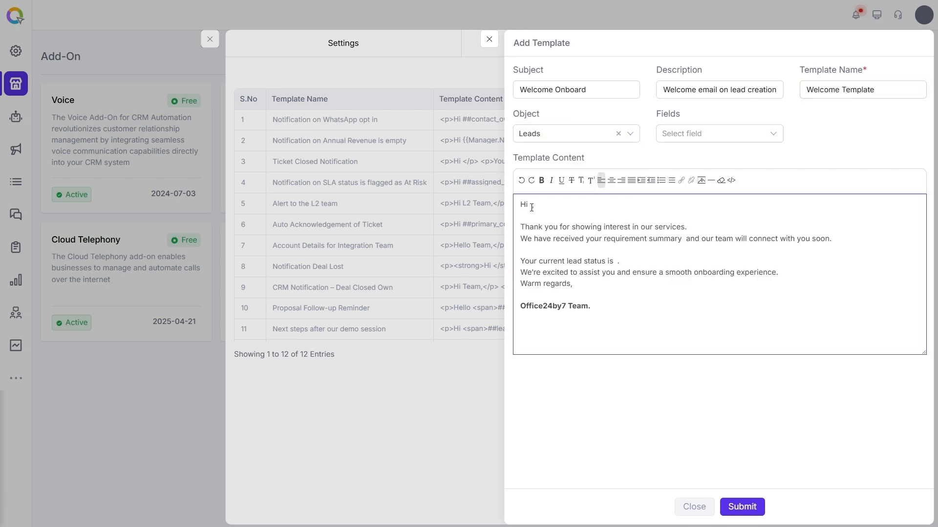
click(722, 133)
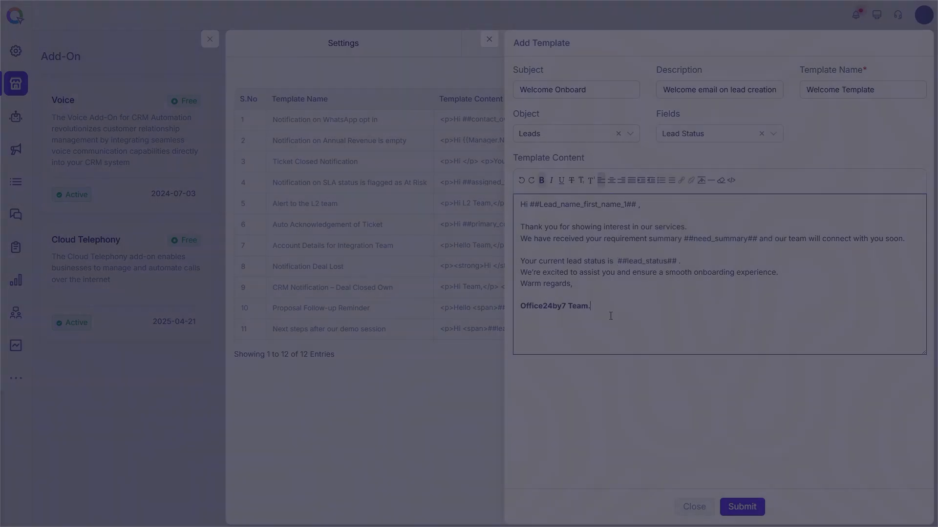